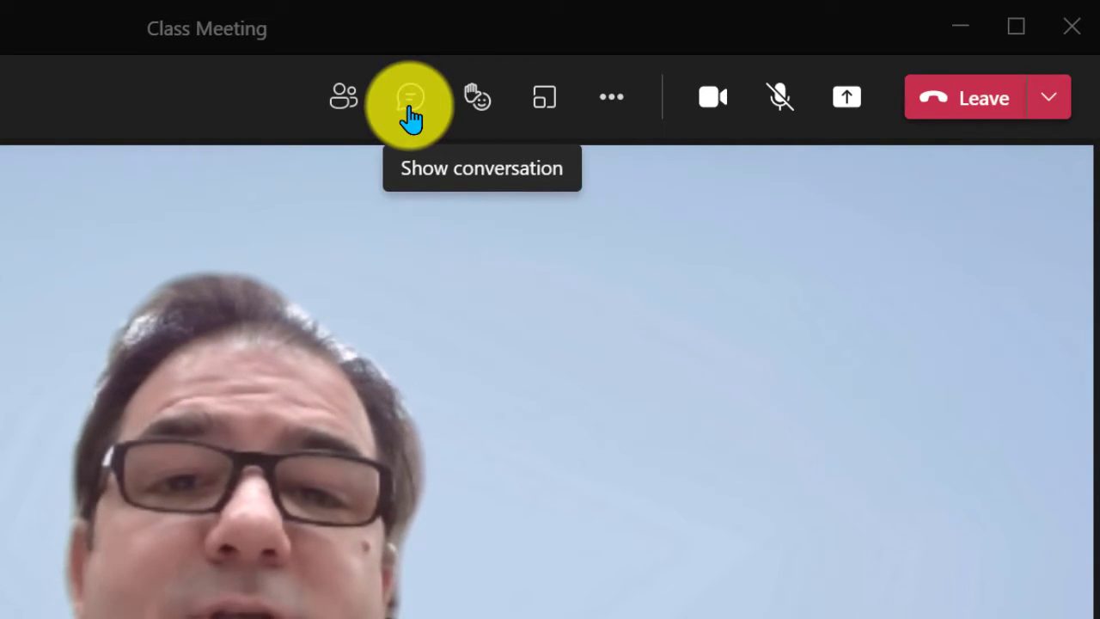
# Step: Open the meeting chat and post 'Hello class!' to the class
pyautogui.click(411, 118)
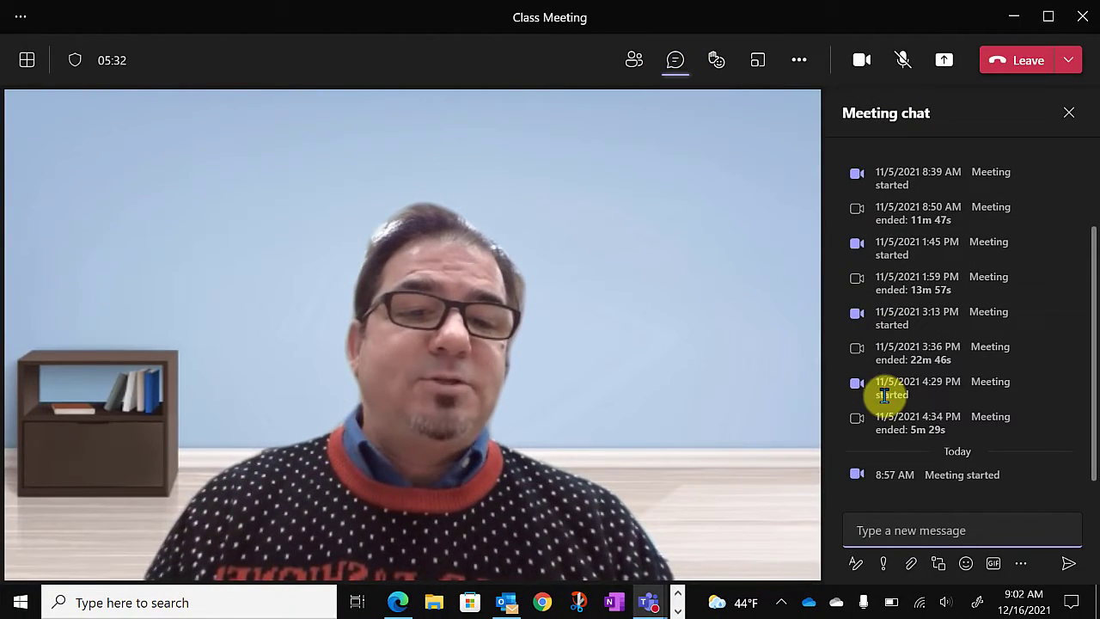
pyautogui.click(856, 510)
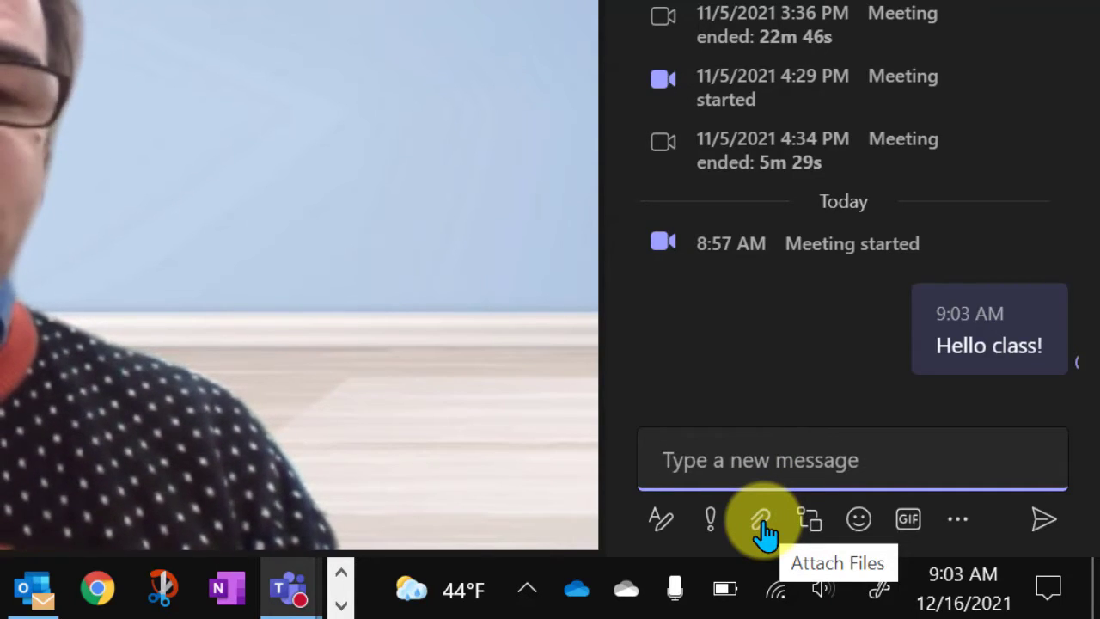
# Step: Send a grinning emoji as its own message beneath 'Hello class!'
pyautogui.click(860, 520)
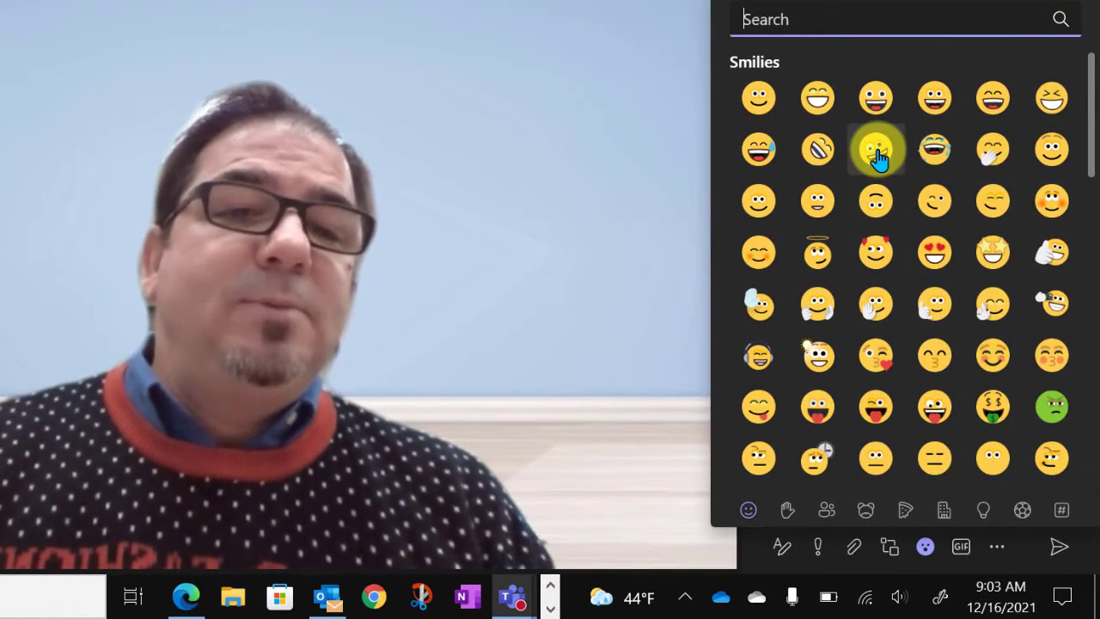
pyautogui.click(878, 154)
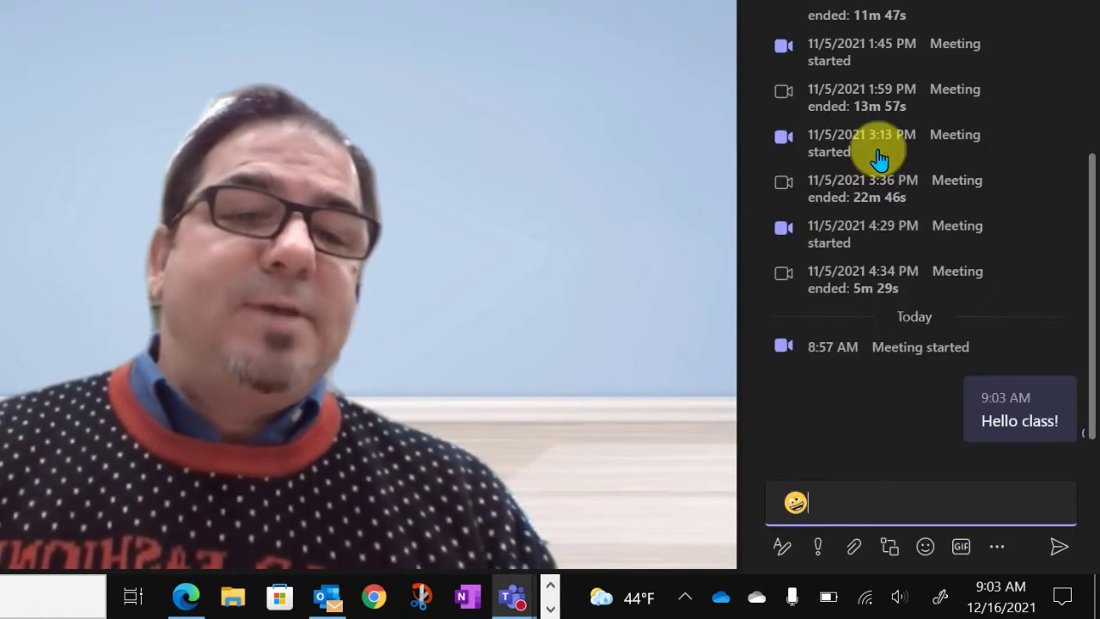
pyautogui.click(1058, 547)
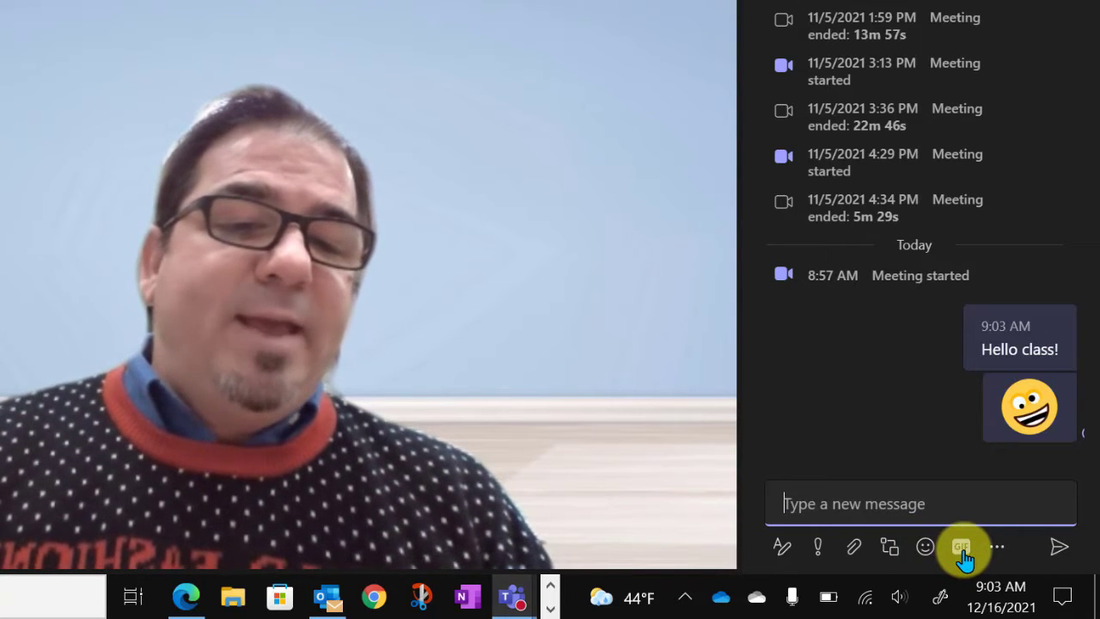
# Step: Search GIFs for 'good morning' and send the smiling sun-in-sunglasses GIF
pyautogui.click(962, 549)
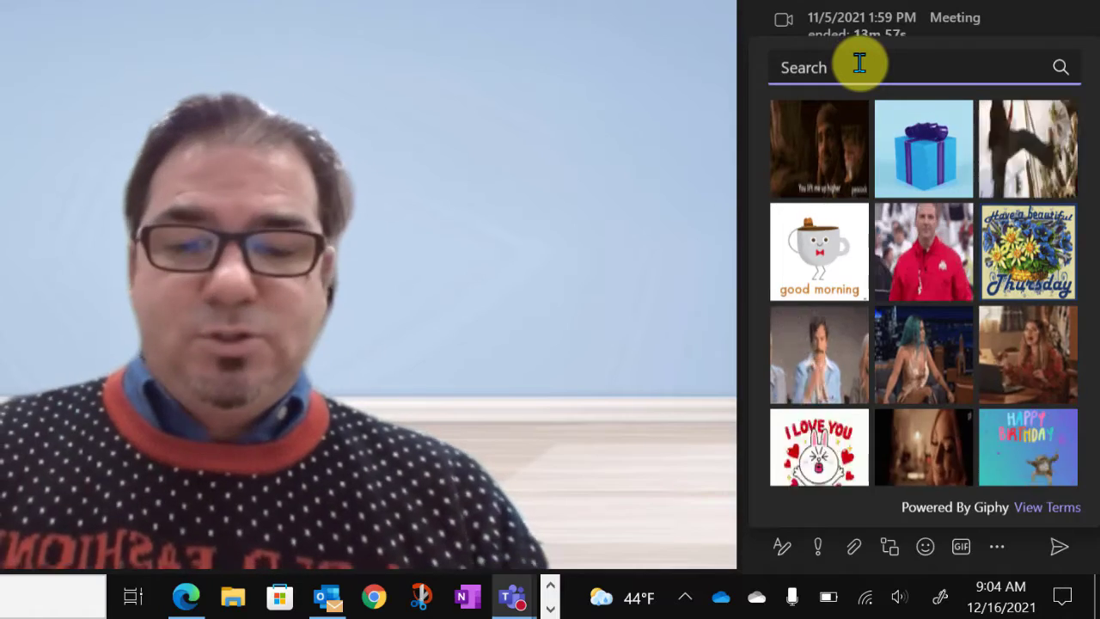
pyautogui.write('good ')
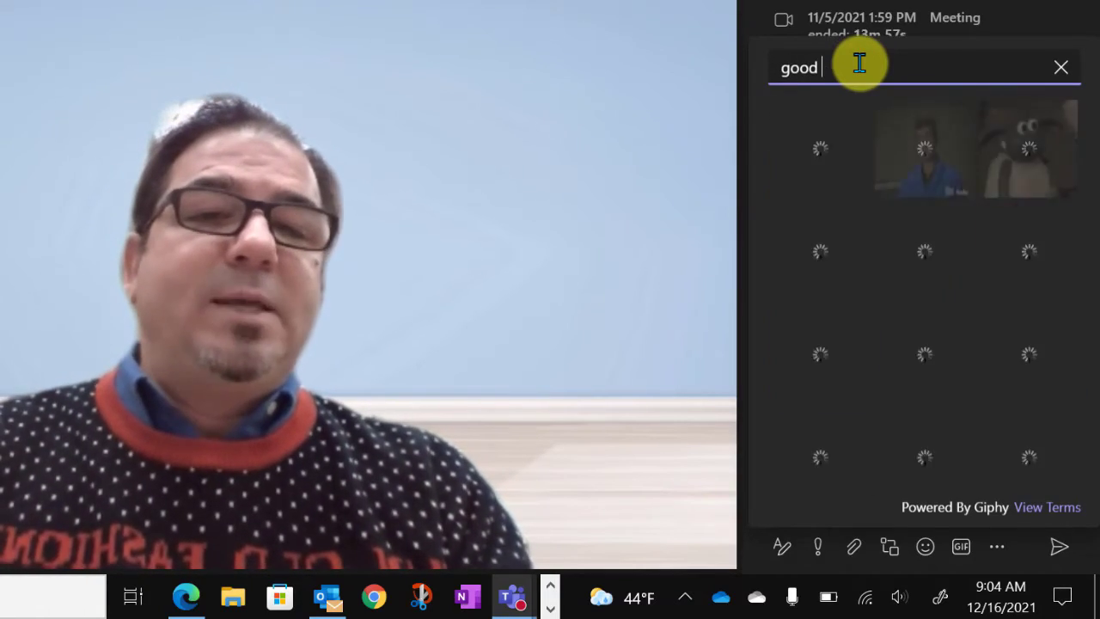
pyautogui.write('morning')
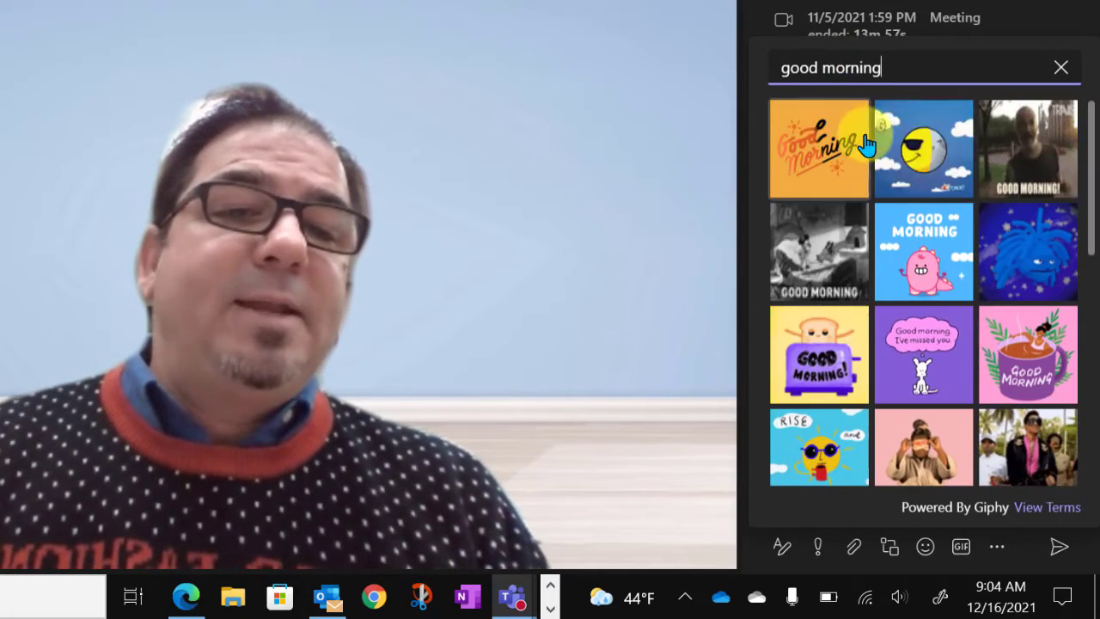
pyautogui.click(918, 167)
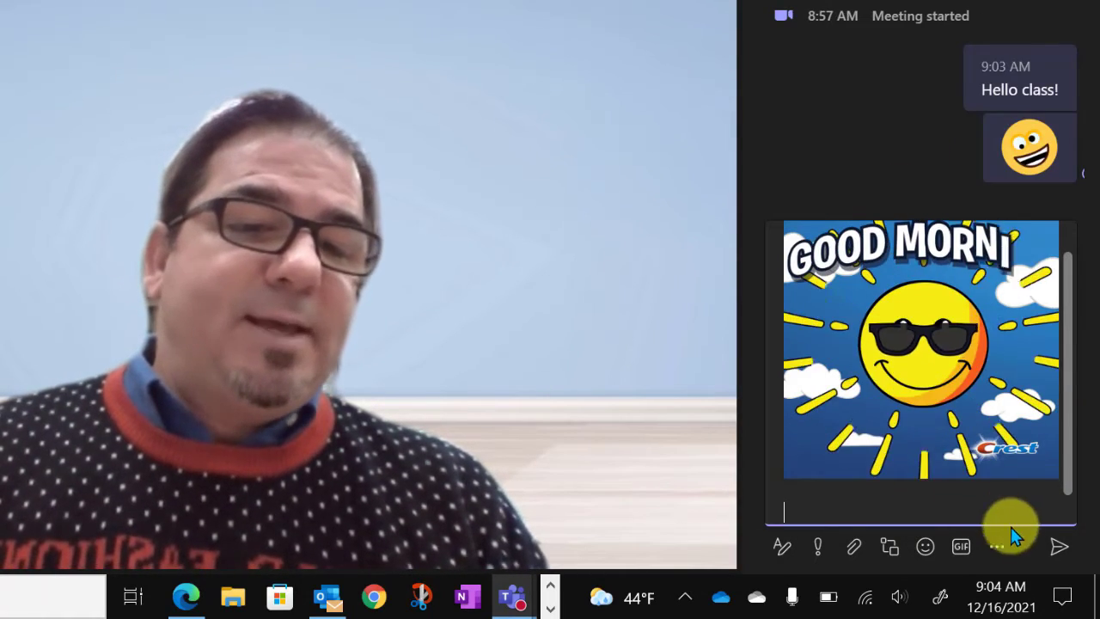
pyautogui.click(1051, 555)
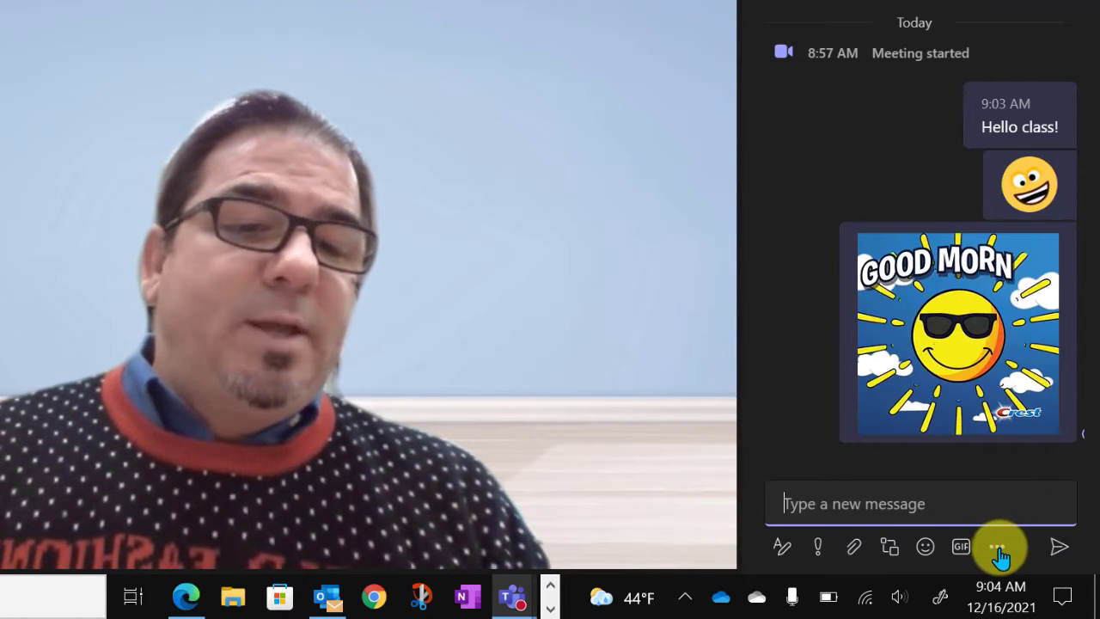
# Step: Open the sticker picker and browse the Coral Reef, Deep Sea, Cool Careers, Meme and Devices categories
pyautogui.click(998, 548)
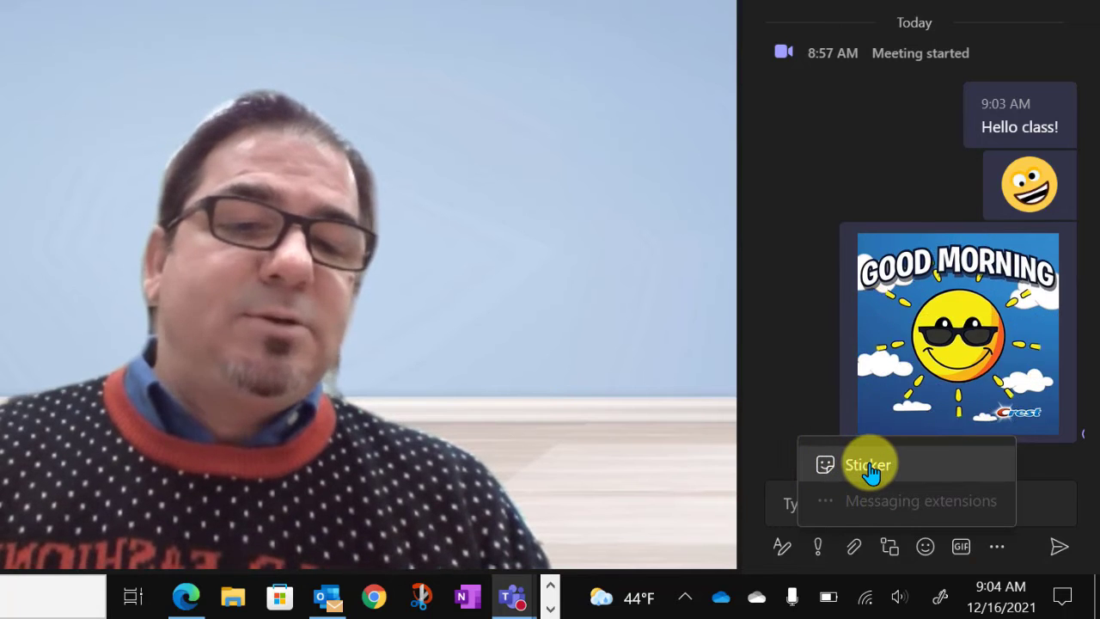
pyautogui.click(870, 468)
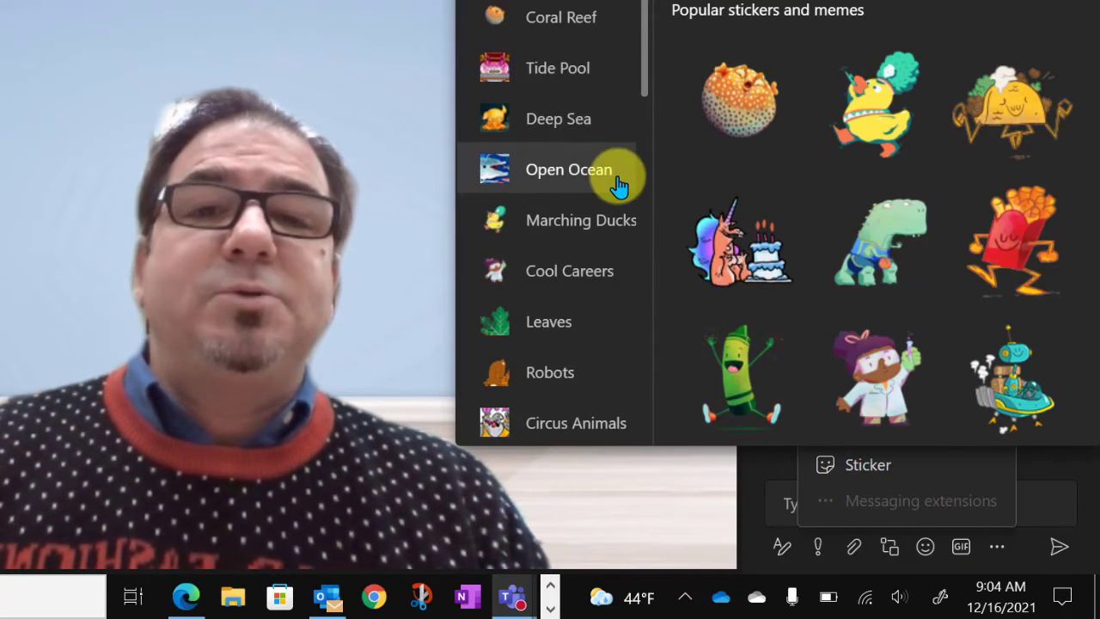
pyautogui.click(554, 21)
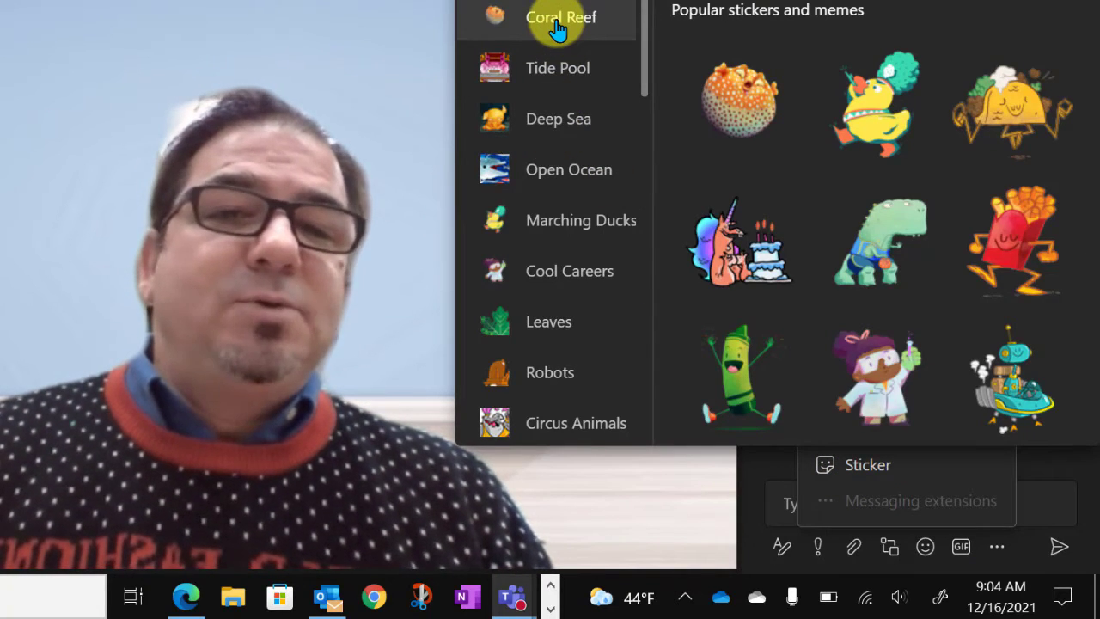
pyautogui.click(545, 125)
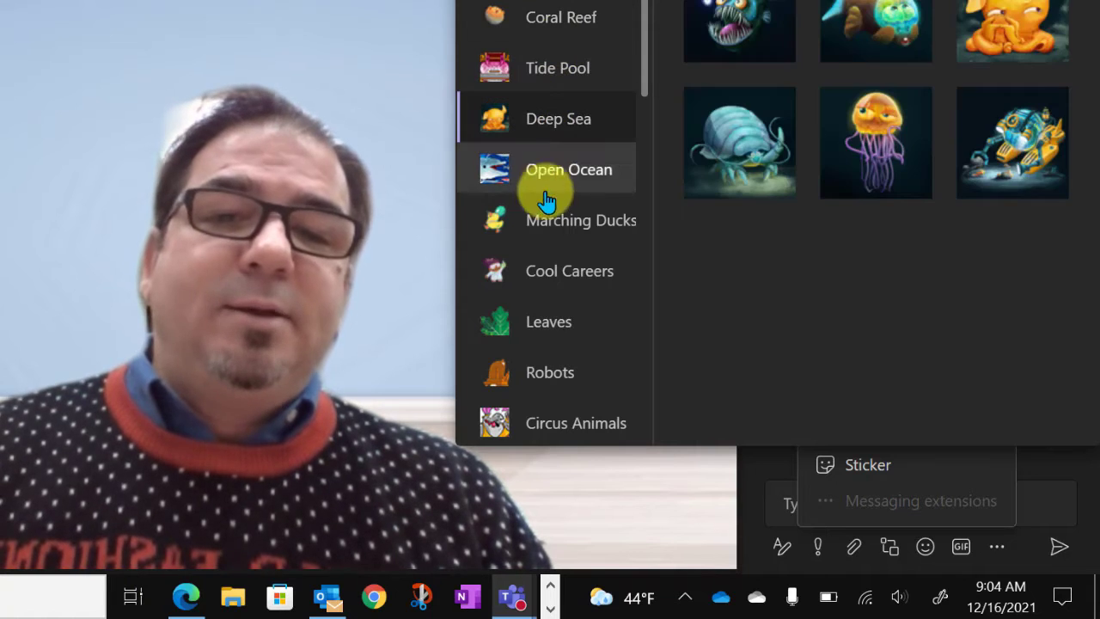
pyautogui.click(527, 263)
pyautogui.scroll(-2, 533, 266)
pyautogui.scroll(-6, 537, 272)
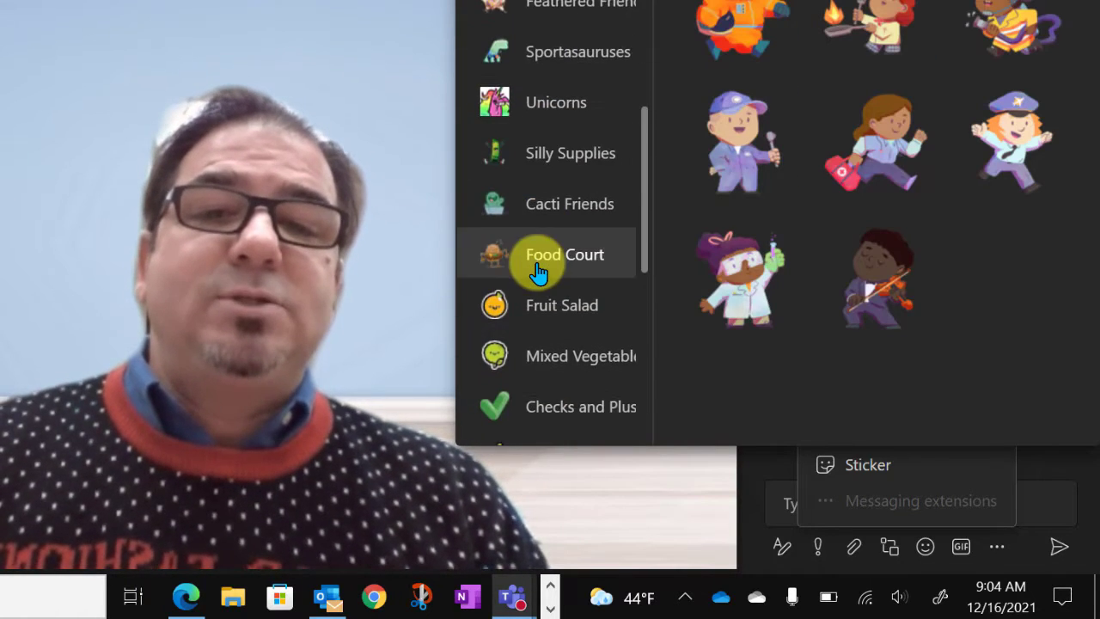
pyautogui.scroll(-4, 537, 271)
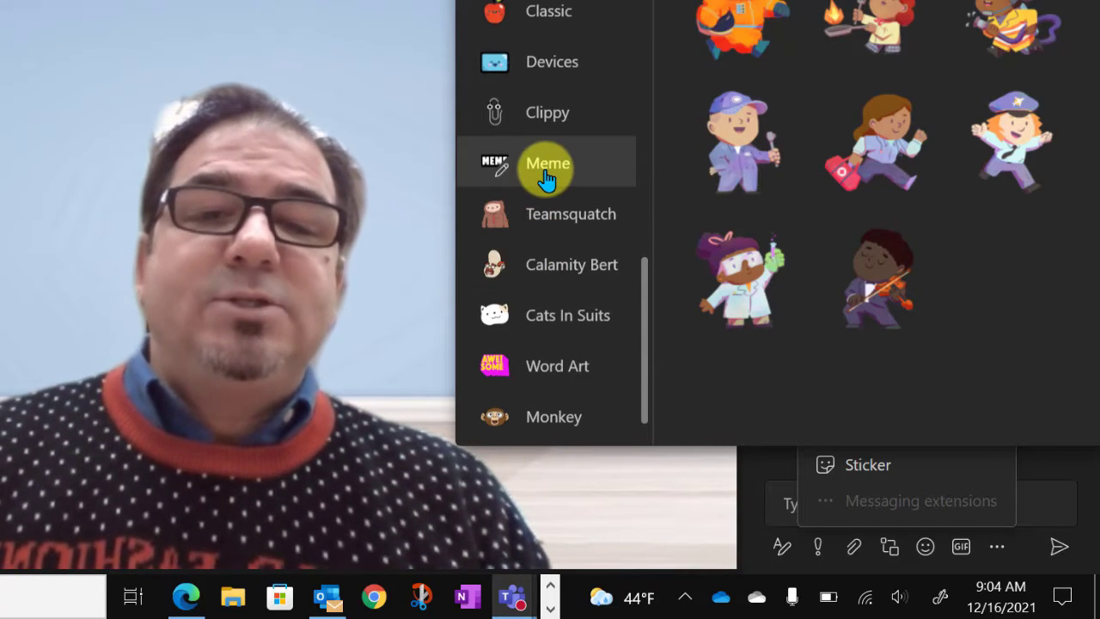
pyautogui.click(544, 175)
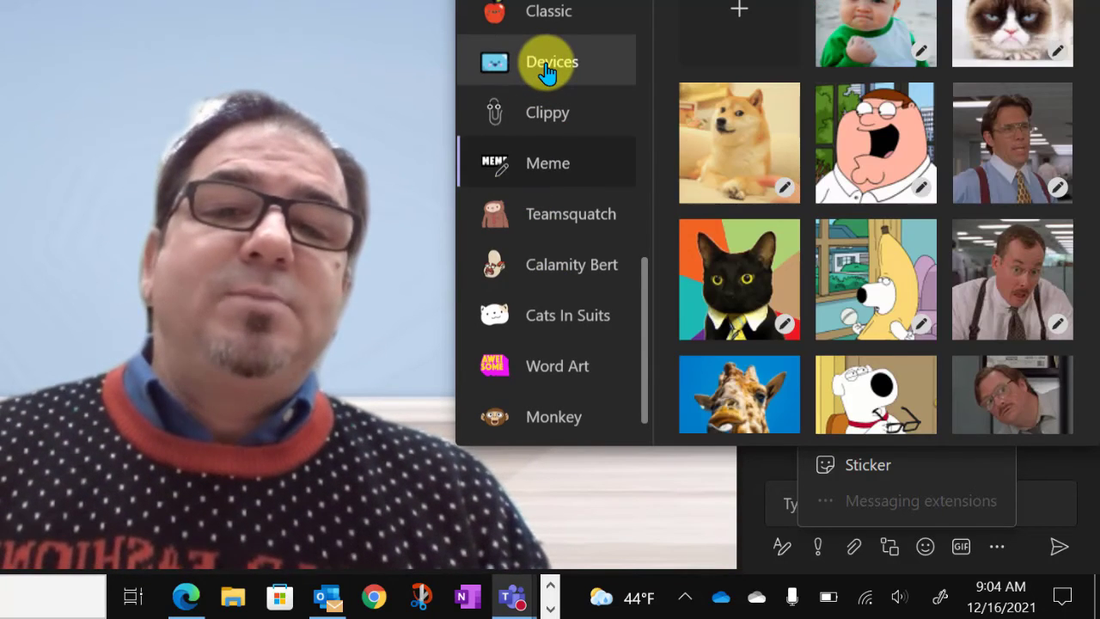
pyautogui.click(547, 73)
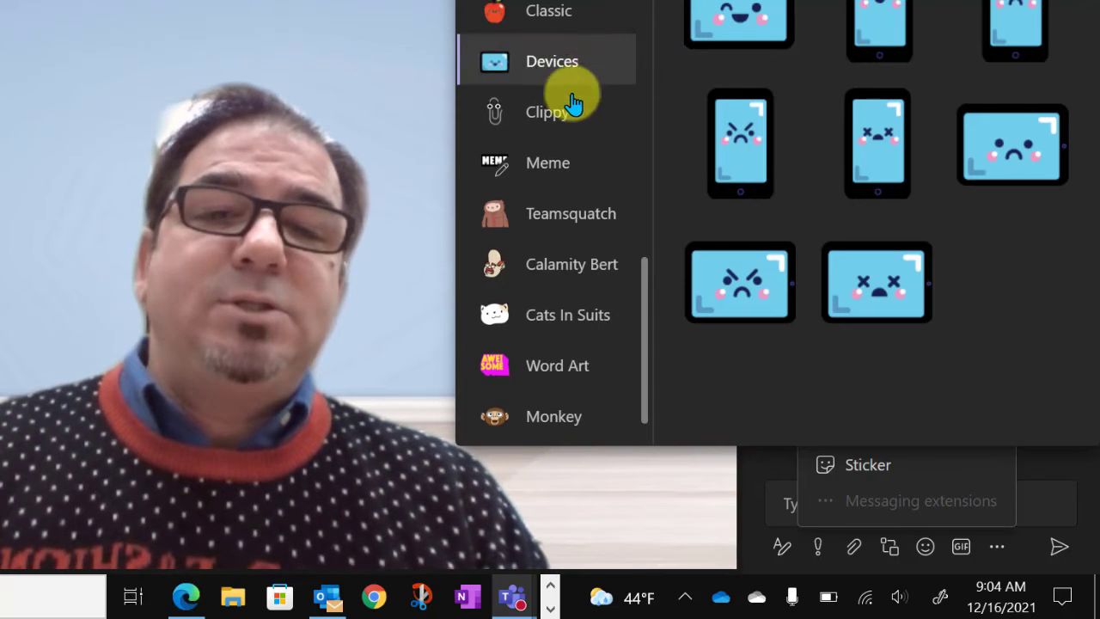
# Step: Caption the baby meme with top 'Let's' and bottom 'Do this', then send it
pyautogui.click(548, 175)
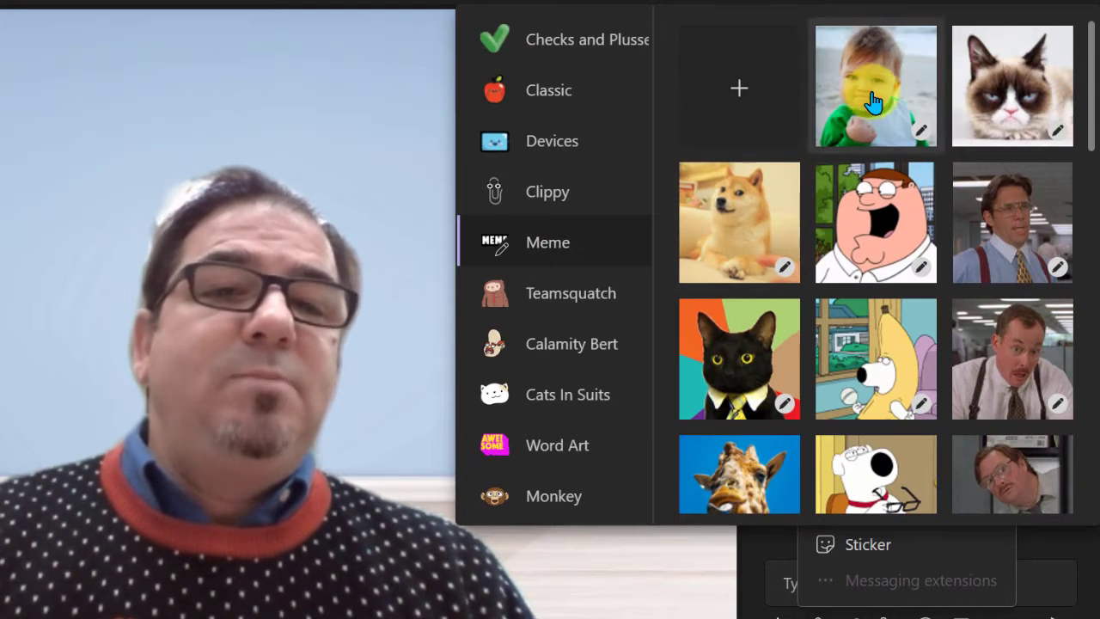
pyautogui.click(872, 102)
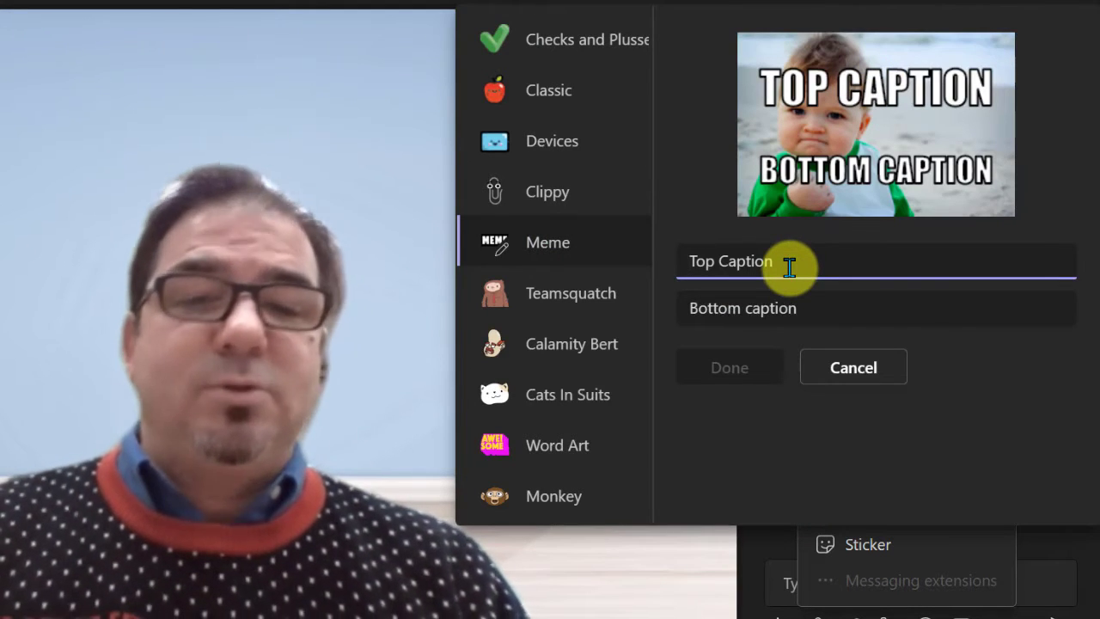
pyautogui.write("Let's")
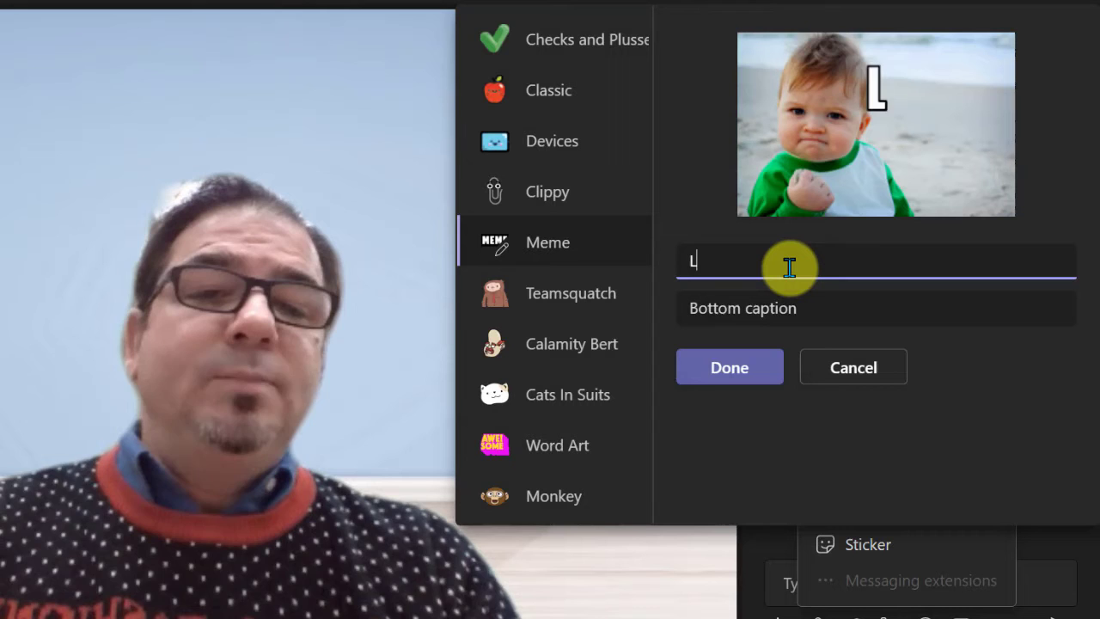
pyautogui.press('Tab')
pyautogui.write('Do this')
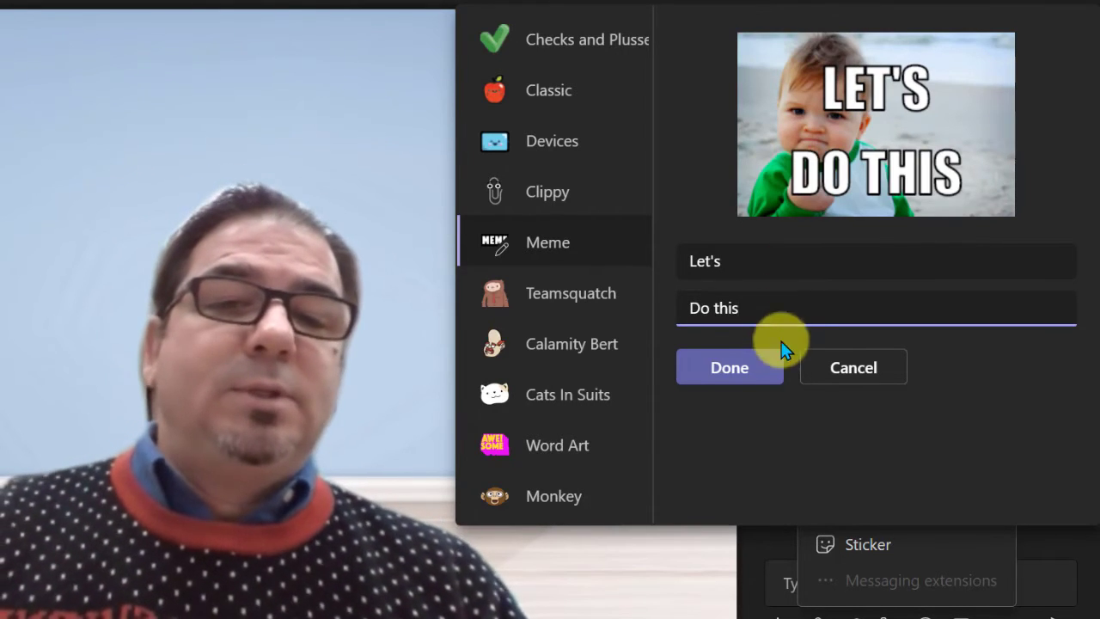
pyautogui.click(753, 376)
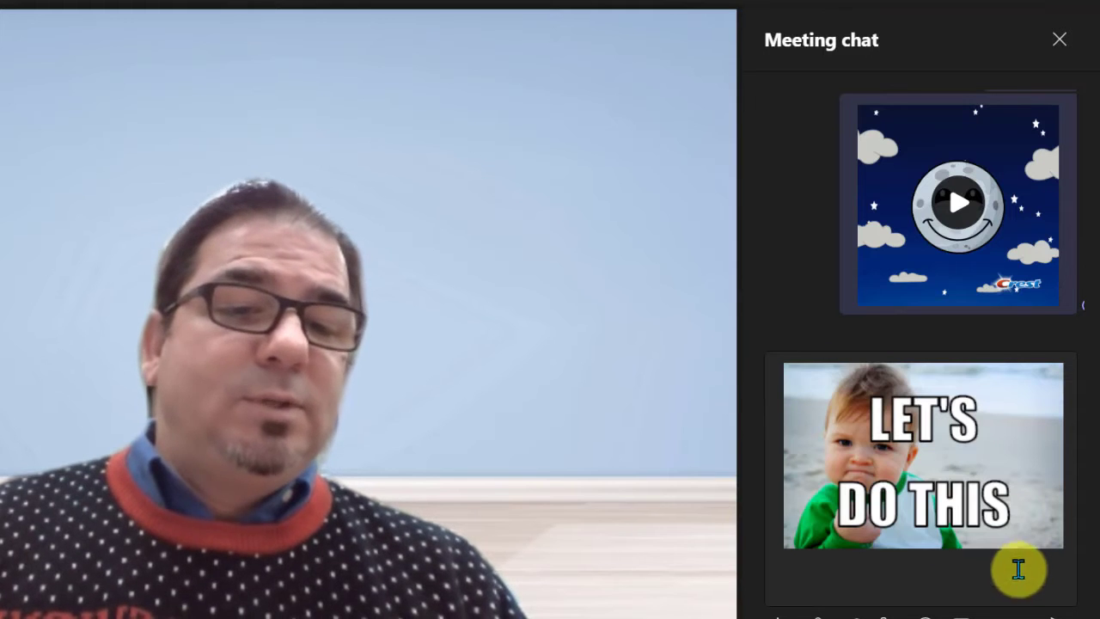
pyautogui.click(1051, 610)
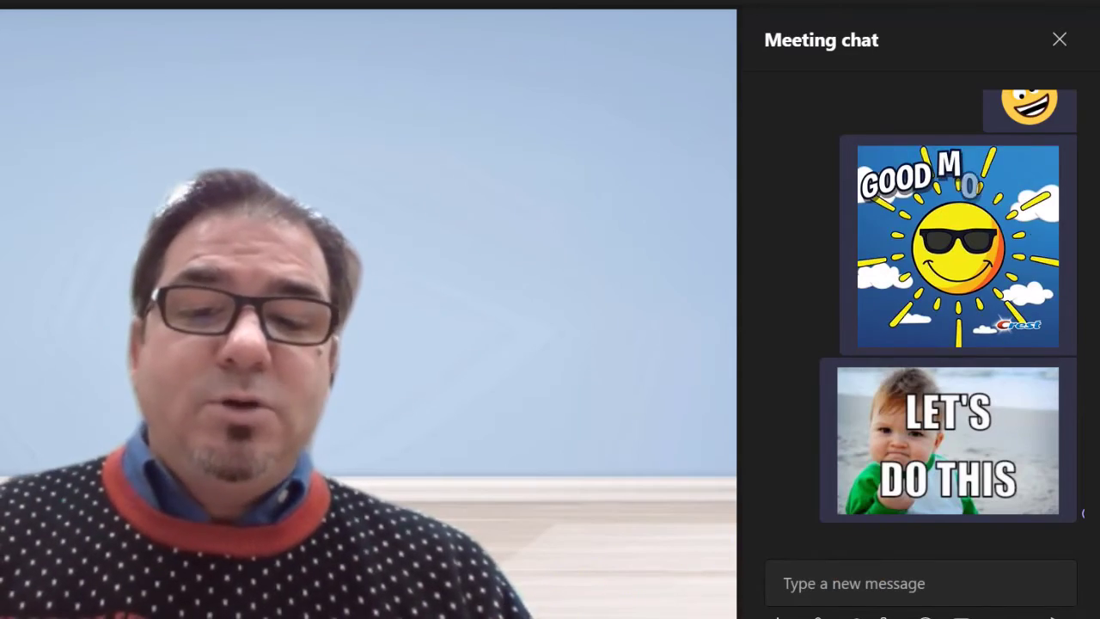
pyautogui.moveTo(514, 618)
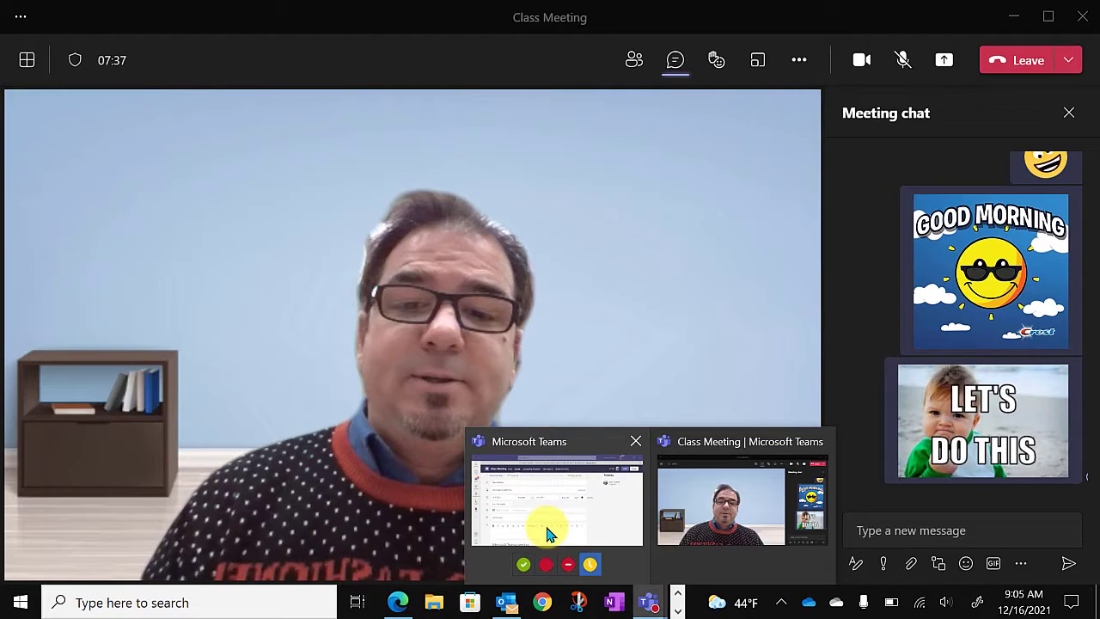
# Step: Return to the main Teams window and close the Class Meeting details page
pyautogui.click(535, 507)
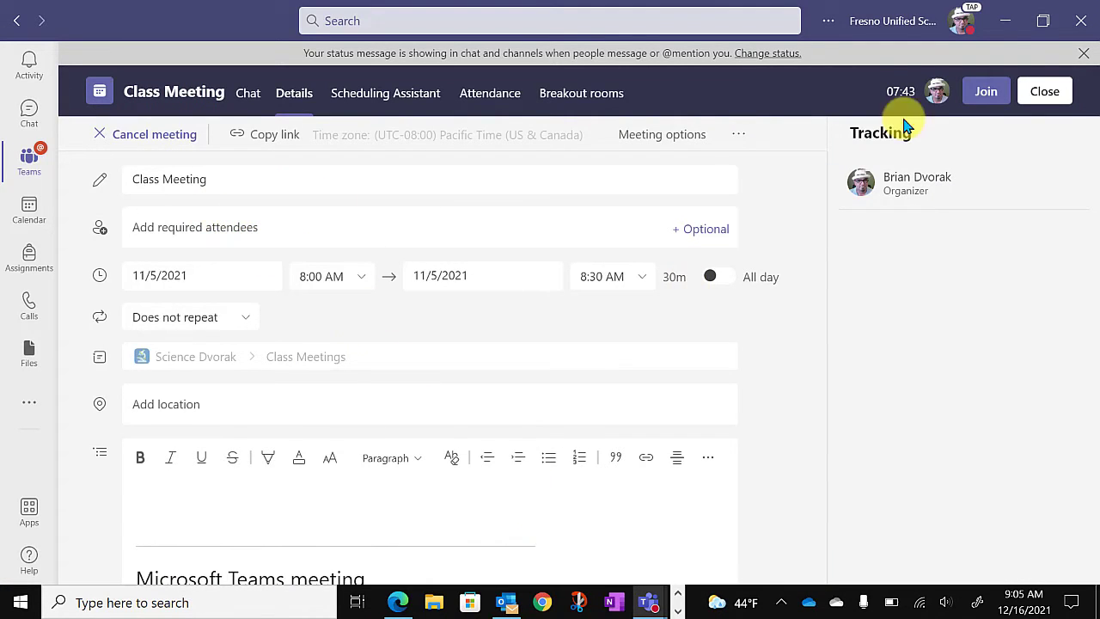
pyautogui.click(1061, 92)
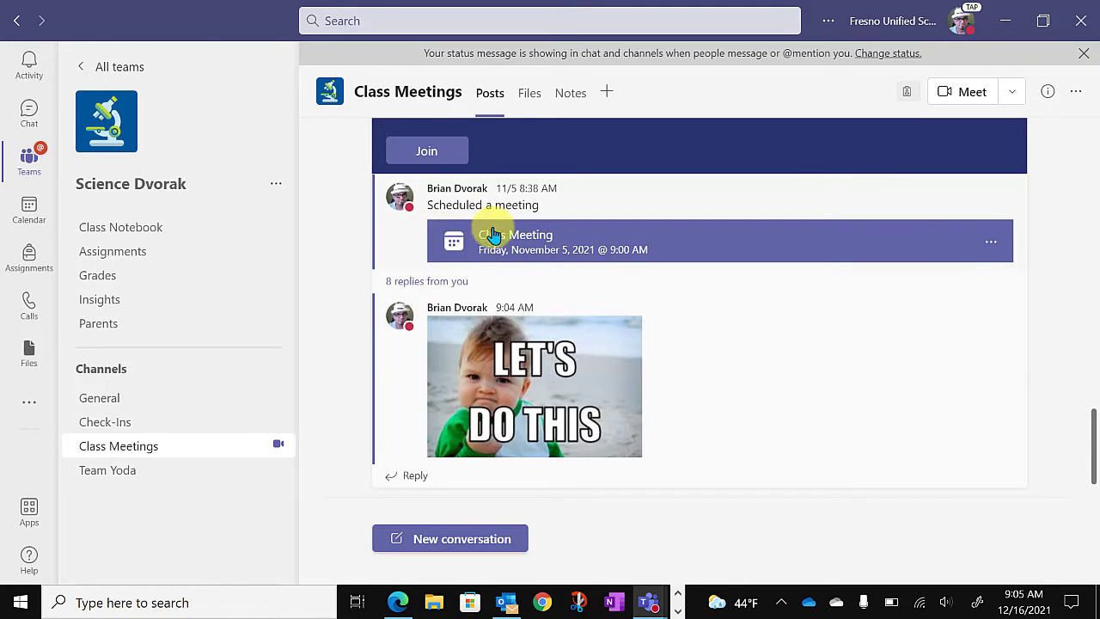
# Step: Expand the 8 replies under the Class Meeting post and scroll through them
pyautogui.click(447, 281)
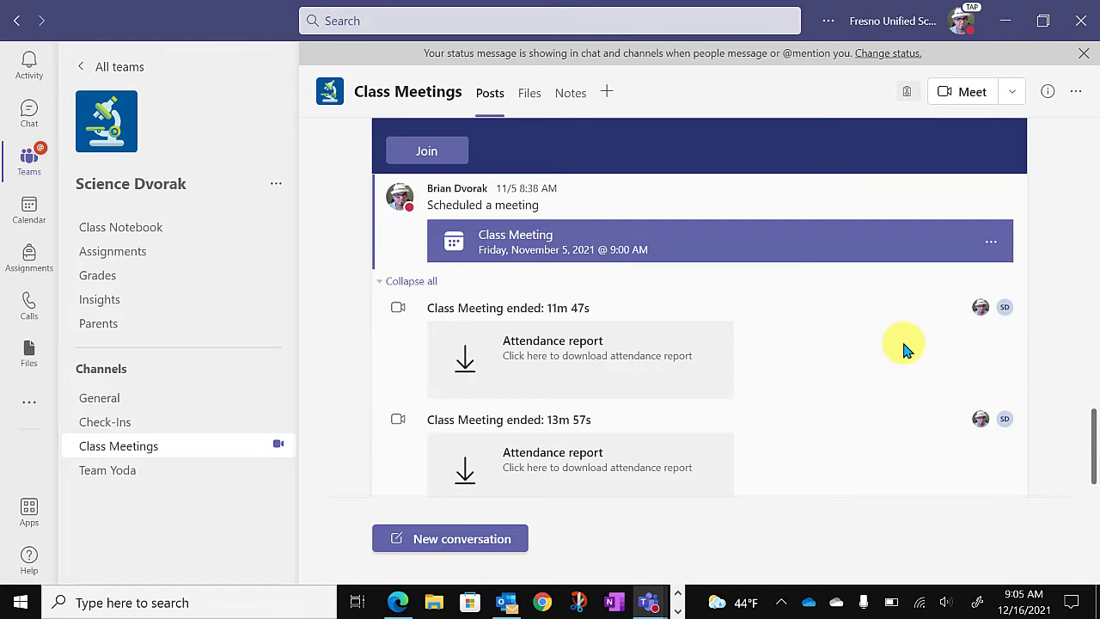
pyautogui.scroll(-10, 902, 348)
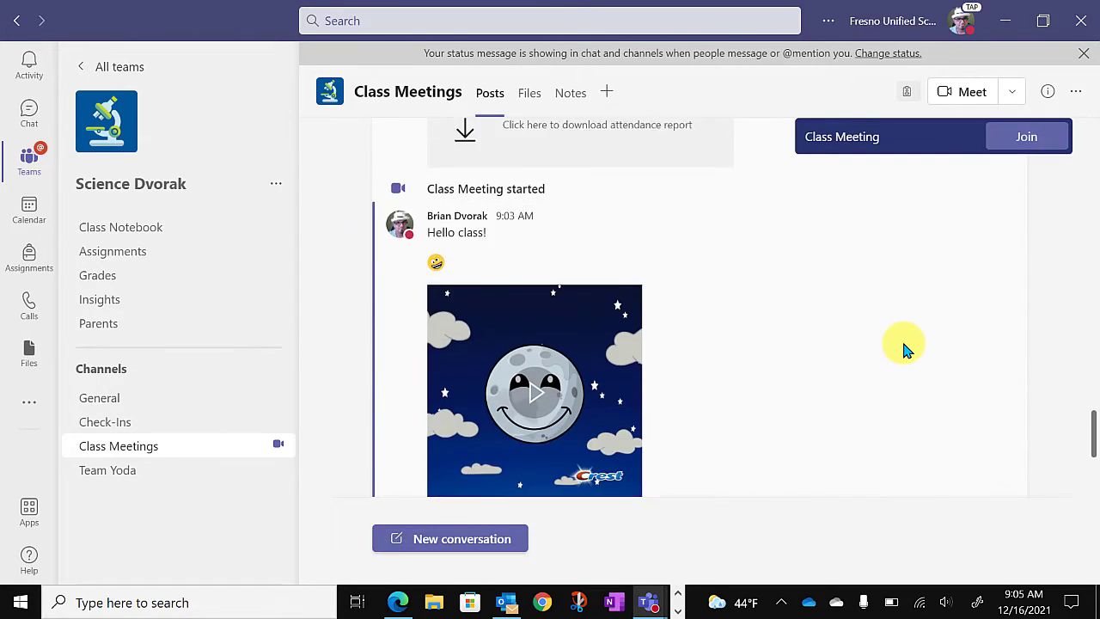
pyautogui.scroll(-5, 902, 348)
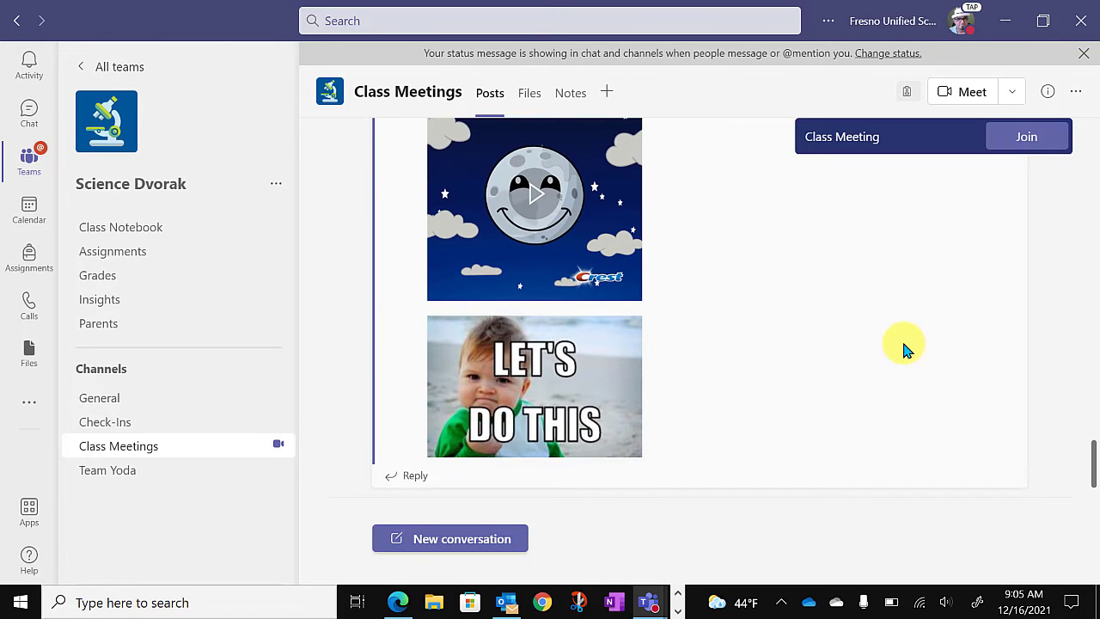
pyautogui.scroll(3, 902, 348)
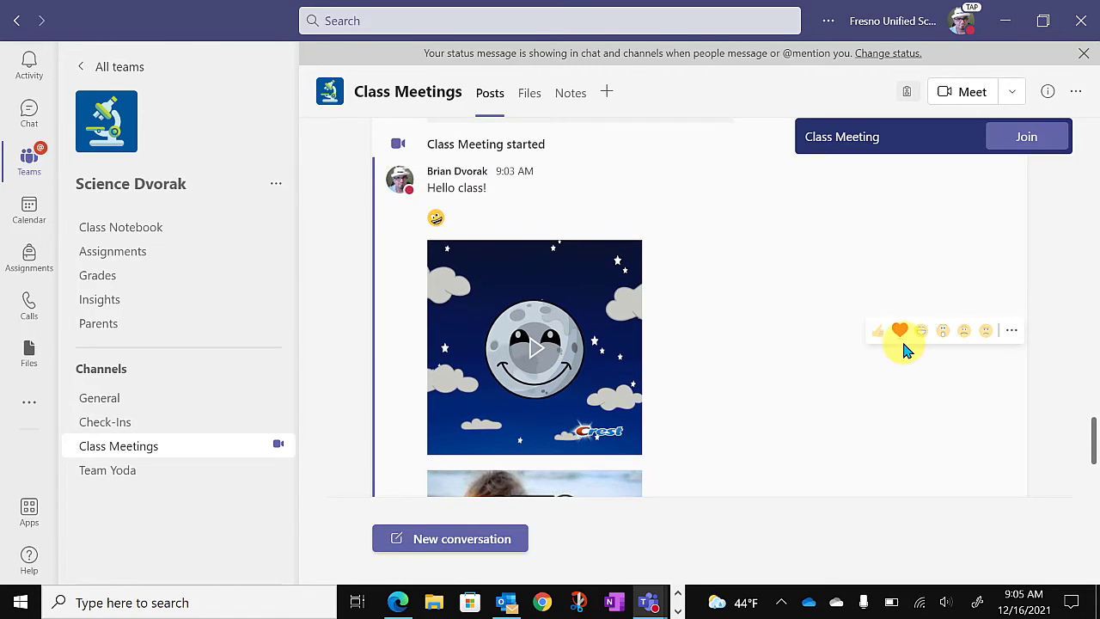
pyautogui.scroll(-4, 902, 348)
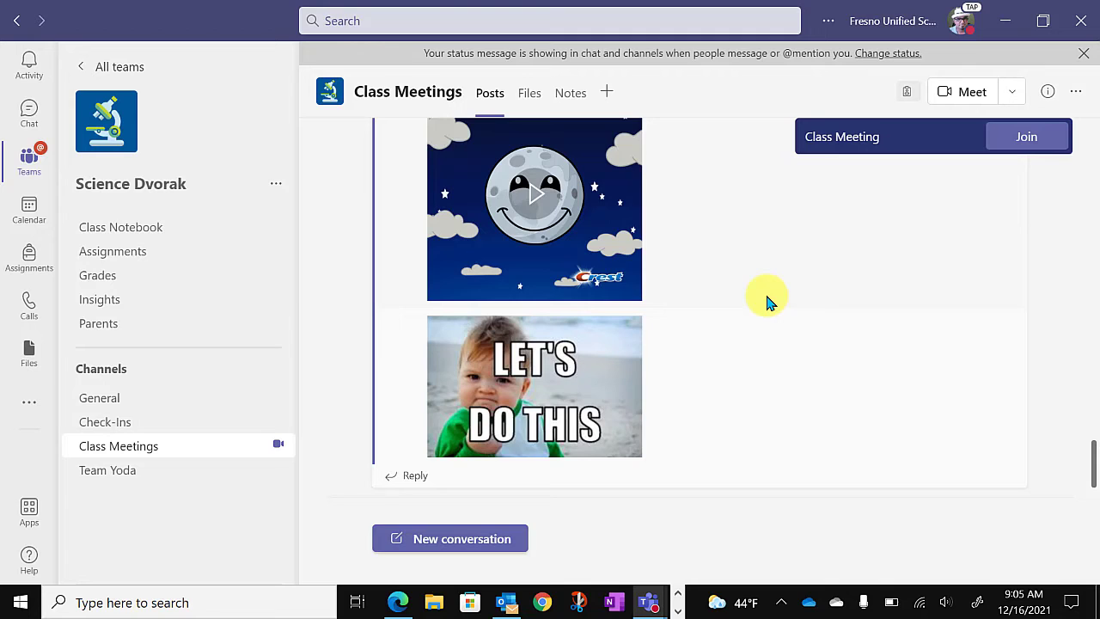
pyautogui.moveTo(741, 361)
pyautogui.scroll(3, 331, 297)
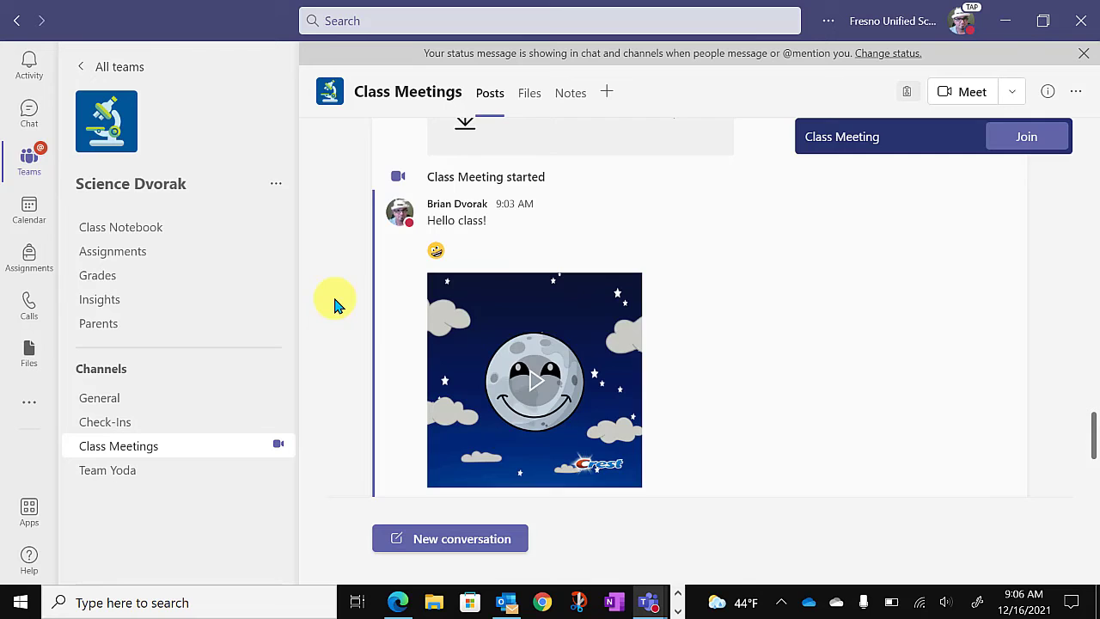
pyautogui.scroll(4, 335, 303)
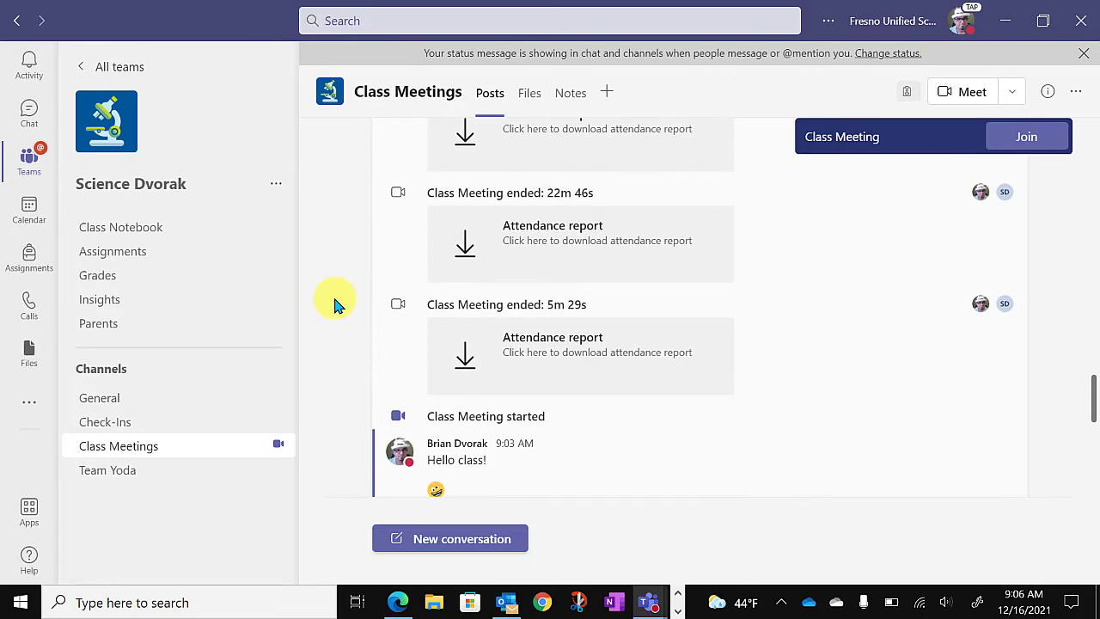
pyautogui.scroll(-4, 335, 303)
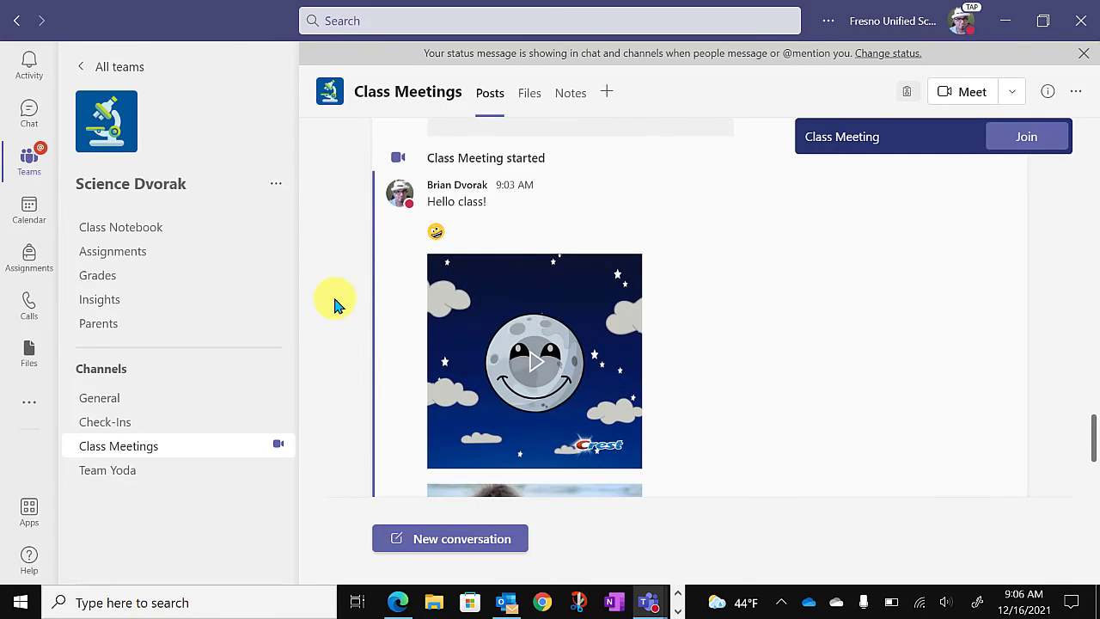